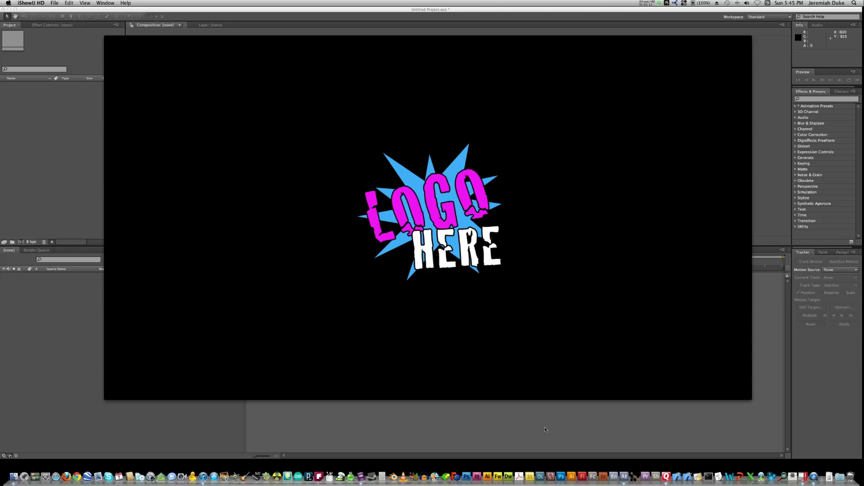
Play the LogoHere_NoBKG.mov clip to examine the finished logo animation
mouse_move(438, 331)
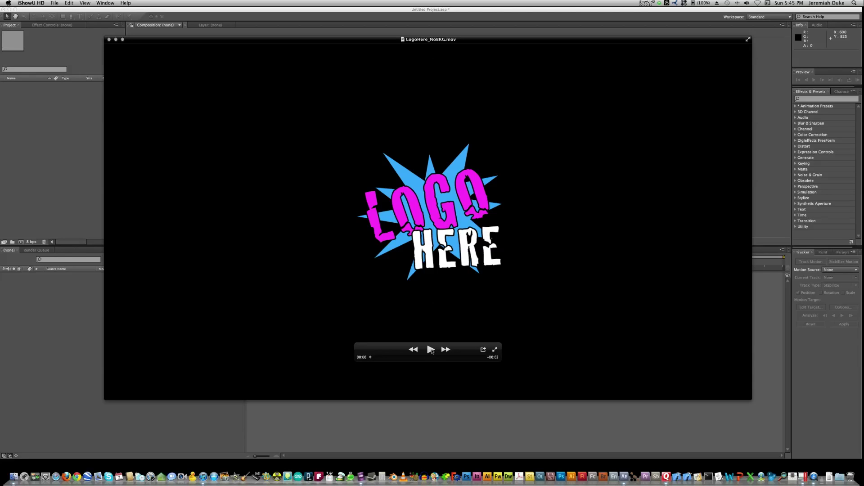
click(432, 351)
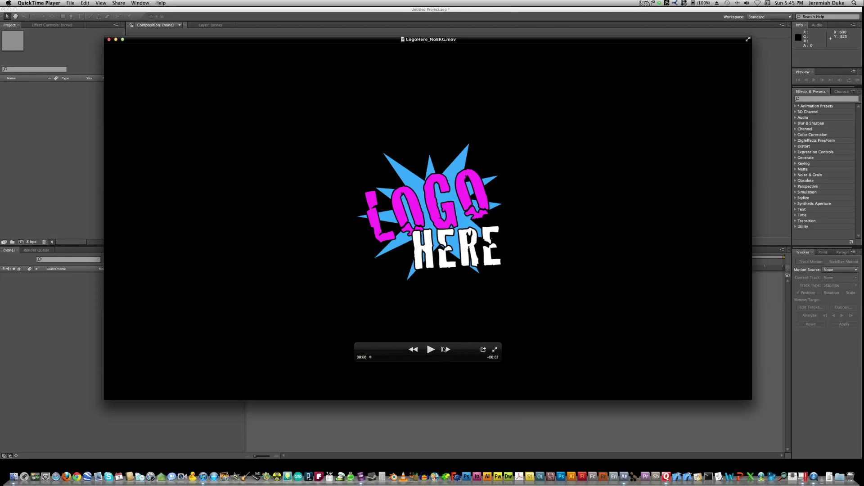
click(431, 349)
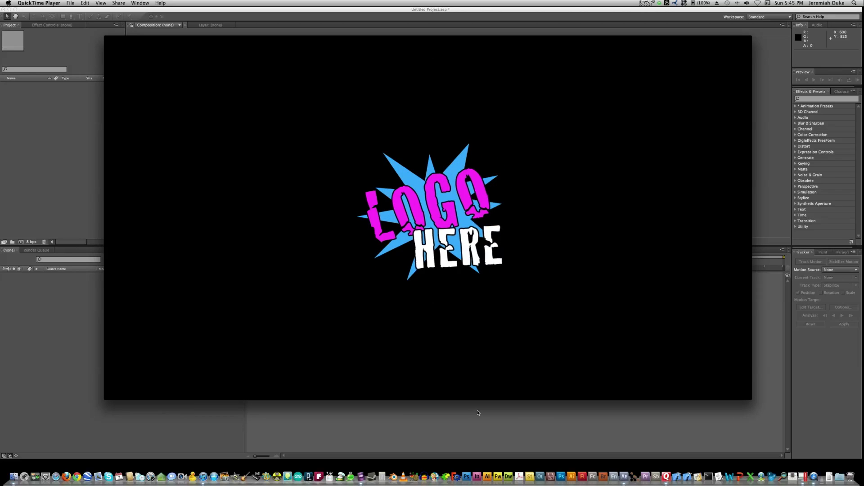
mouse_move(491, 366)
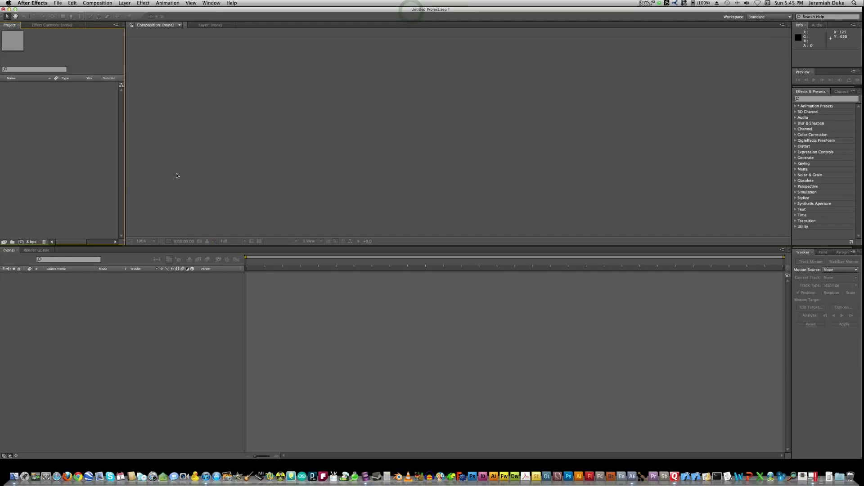
Start a multiple-file footage import in After Effects and open the 3D Logo Pan folder on the Desktop
click(171, 335)
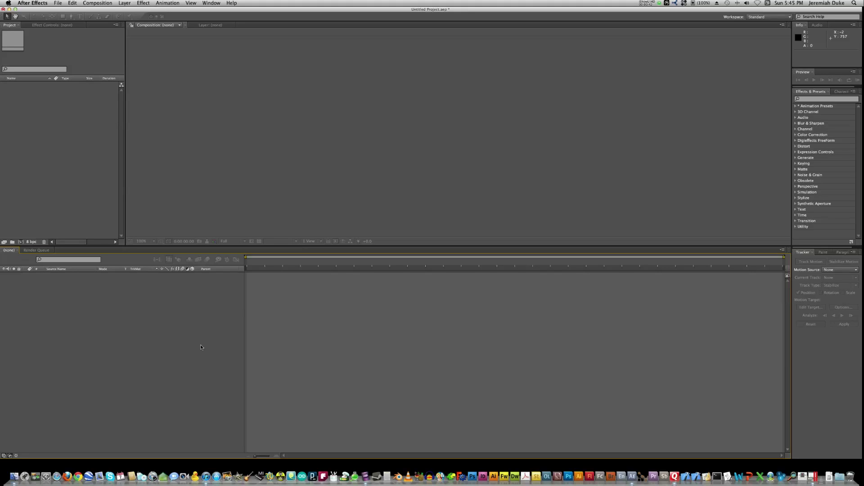
click(57, 104)
click(58, 3)
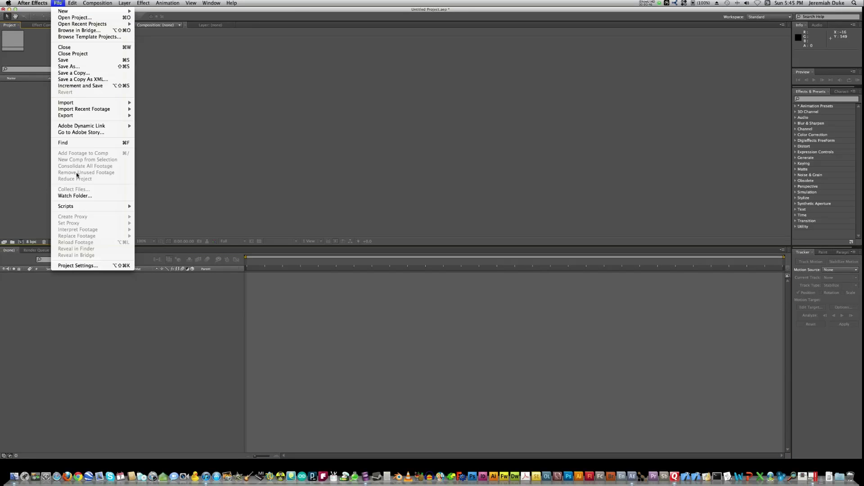
mouse_move(86, 103)
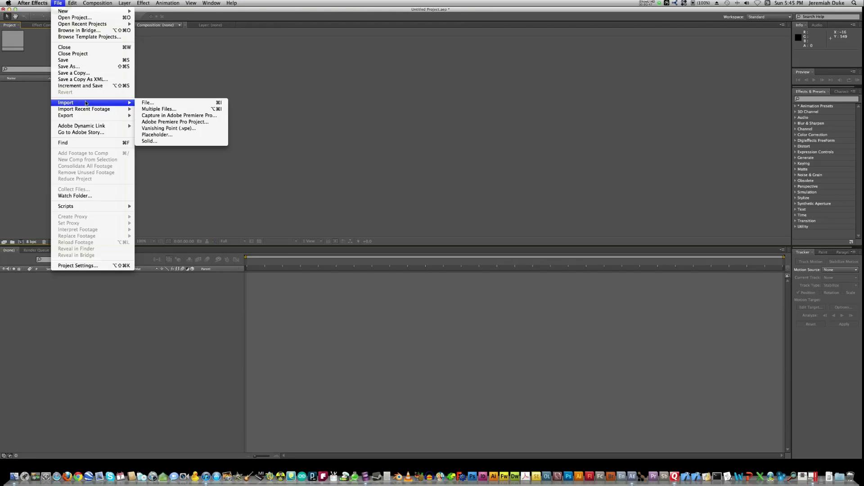
click(158, 110)
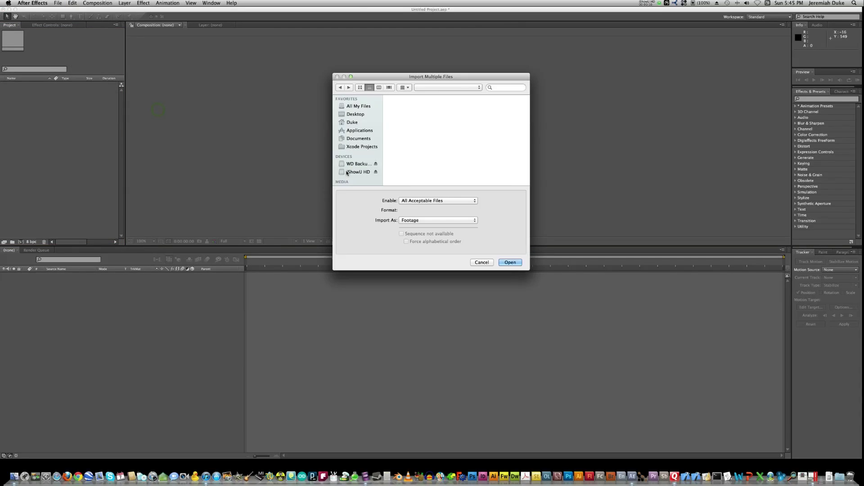
click(360, 117)
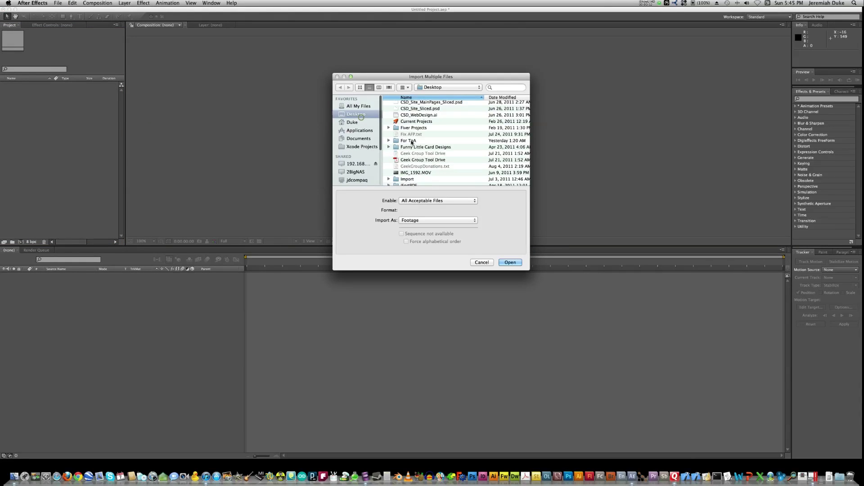
scroll(415, 155, down, 3)
scroll(415, 155, down, 5)
double_click(418, 120)
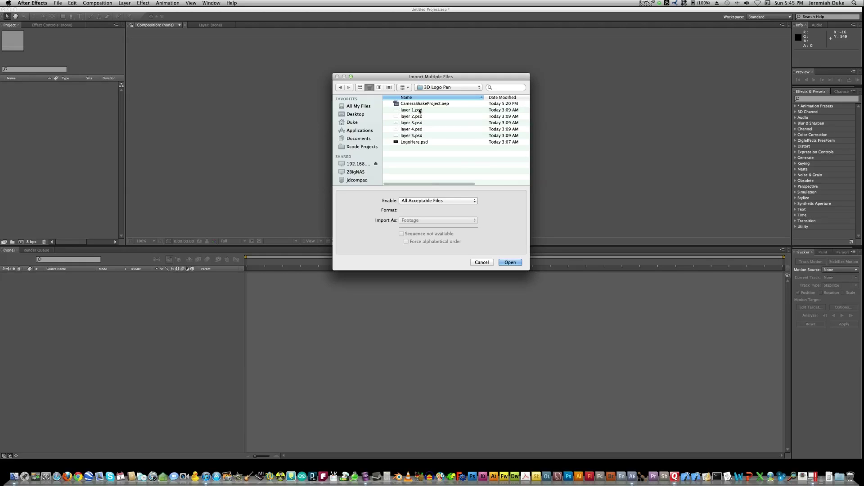
Import layer 1.psd through layer 5.psd as footage and end the multiple-file import
click(419, 110)
shift+click(419, 136)
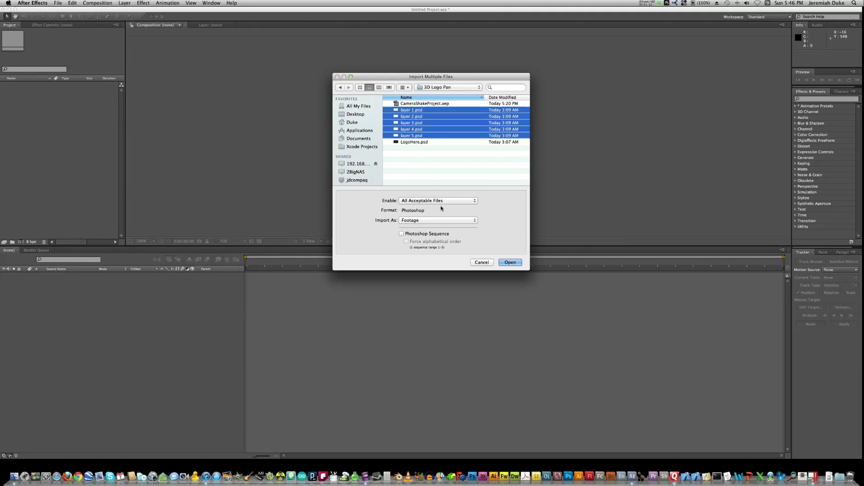
click(410, 222)
click(410, 221)
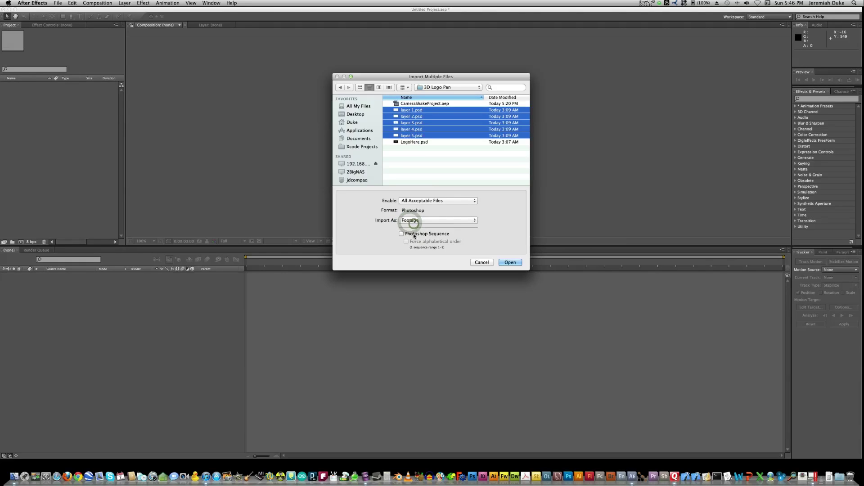
click(503, 262)
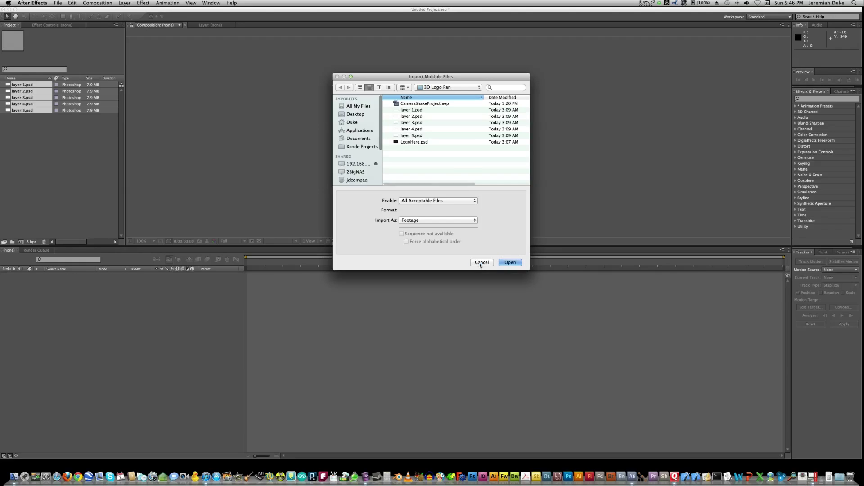
click(481, 262)
Remove layer 1.psd and layer 2.psd from the project
click(78, 157)
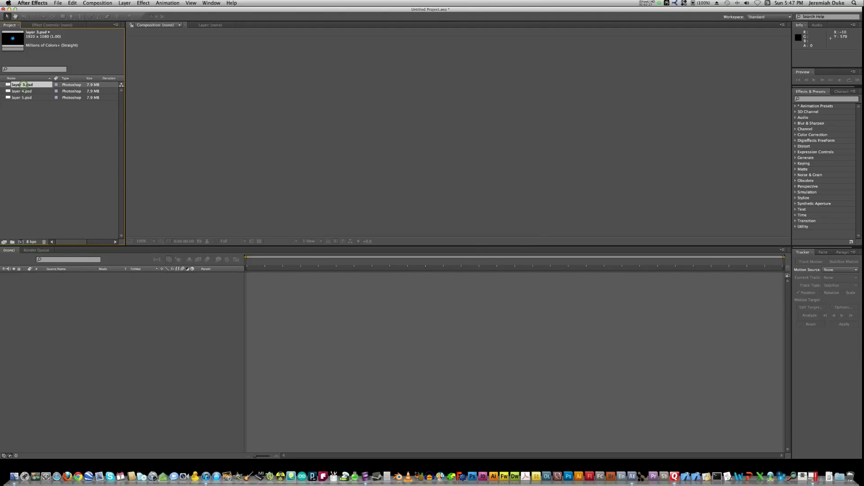
click(23, 85)
click(43, 159)
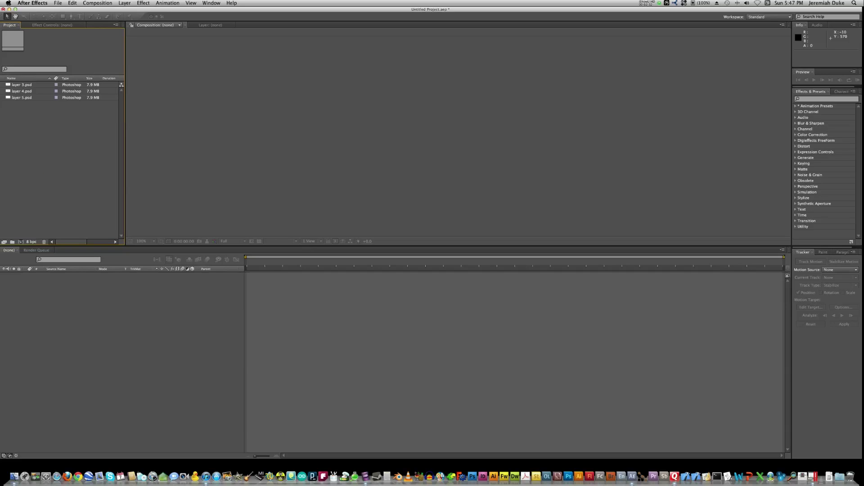
Create a composition from layer 3.psd and add layer 4.psd and layer 5.psd beneath it in the timeline
drag(21, 85, 20, 242)
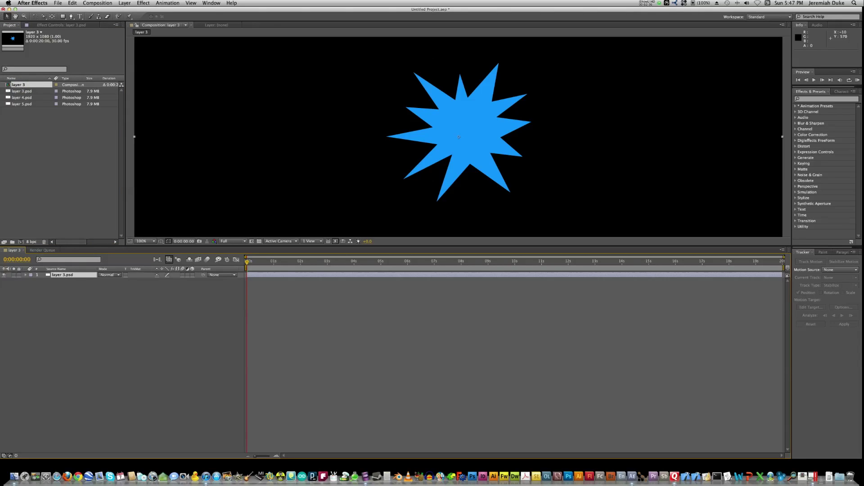
drag(21, 91, 79, 283)
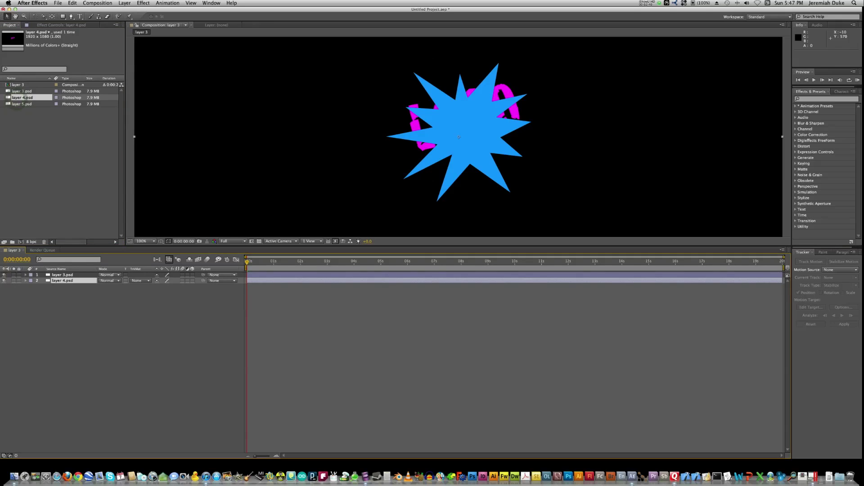
drag(22, 104, 72, 286)
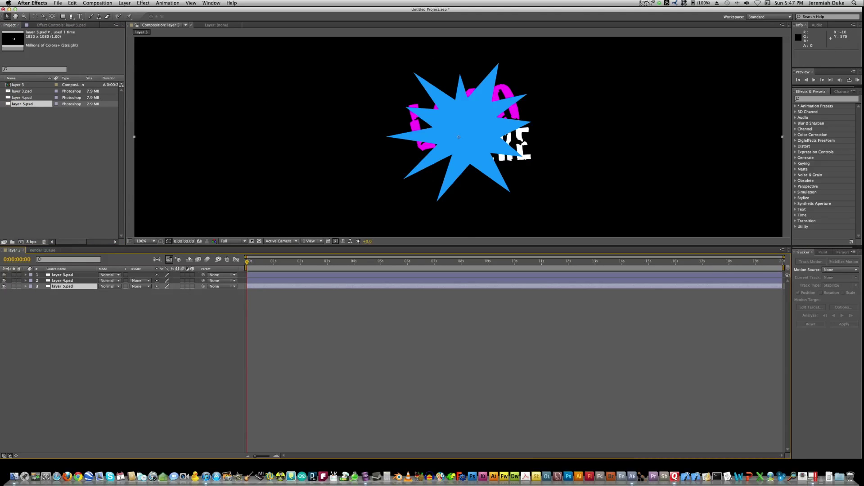
Move the blue starburst layer 3.psd to the bottom of the layer stack, behind the text layers
drag(62, 275, 62, 289)
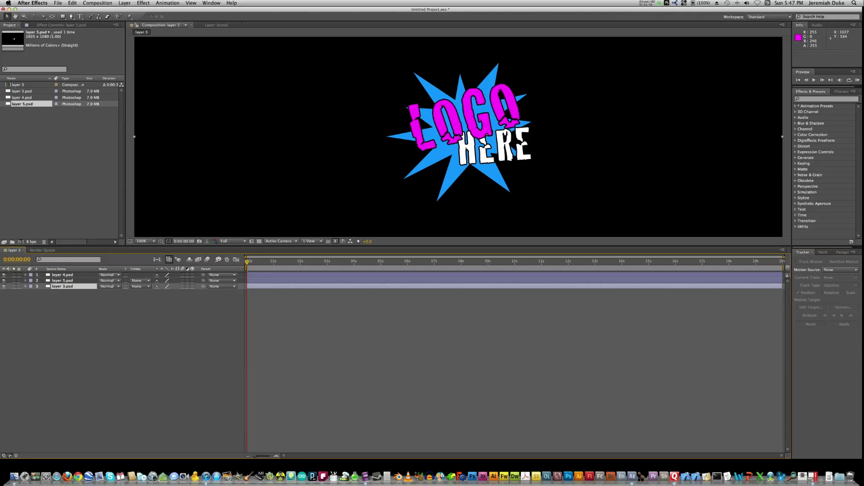
click(120, 373)
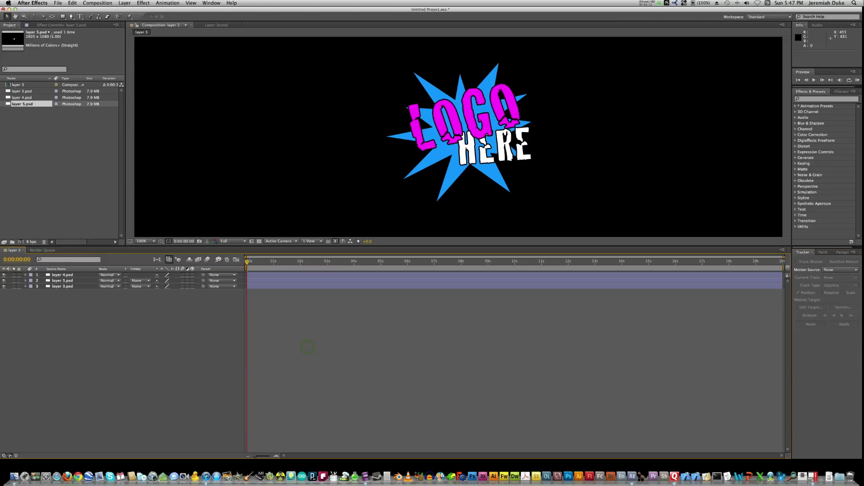
click(307, 347)
Turn layer 4.psd, layer 5.psd and layer 3.psd into 3D layers
click(192, 274)
click(192, 281)
click(193, 286)
click(169, 315)
Add a two-node camera named Camera 1 with the 35mm preset to the composition
click(124, 3)
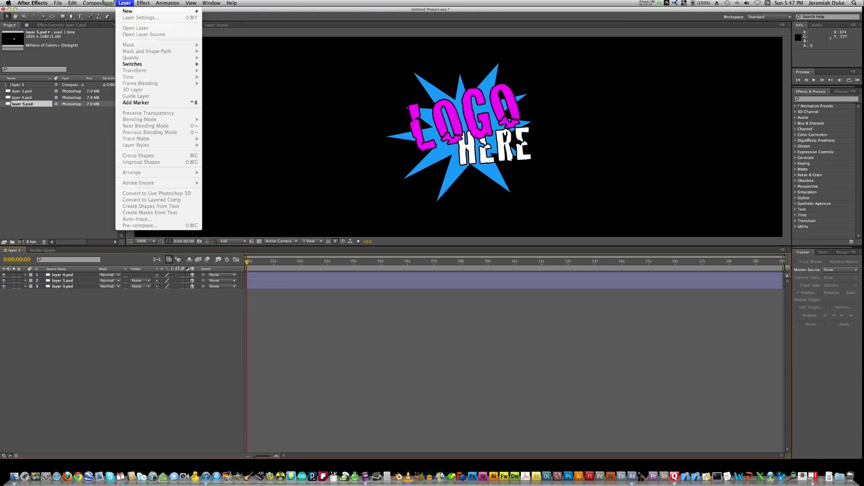
mouse_move(135, 11)
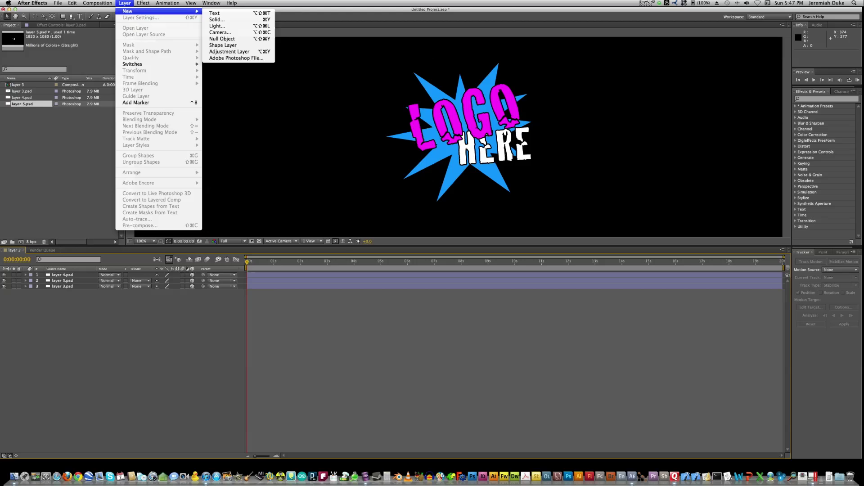
click(220, 33)
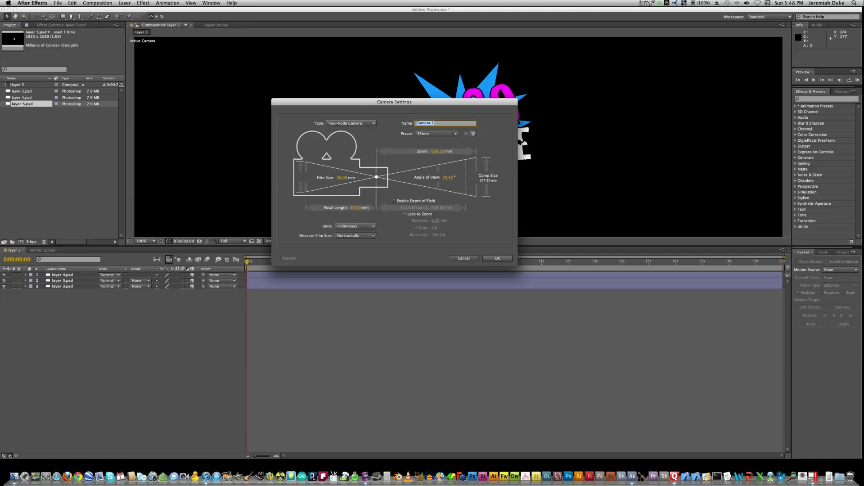
key(Return)
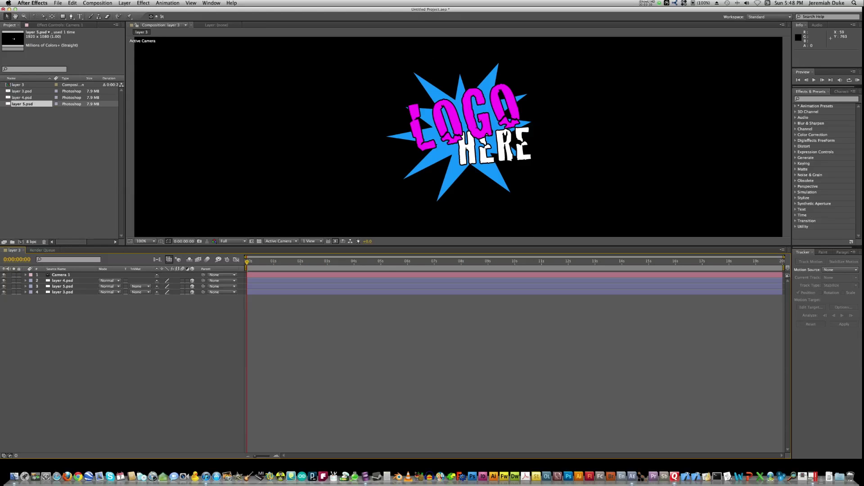
Select the Camera 1 layer and activate the Orbit Camera tool
click(61, 275)
key(Return)
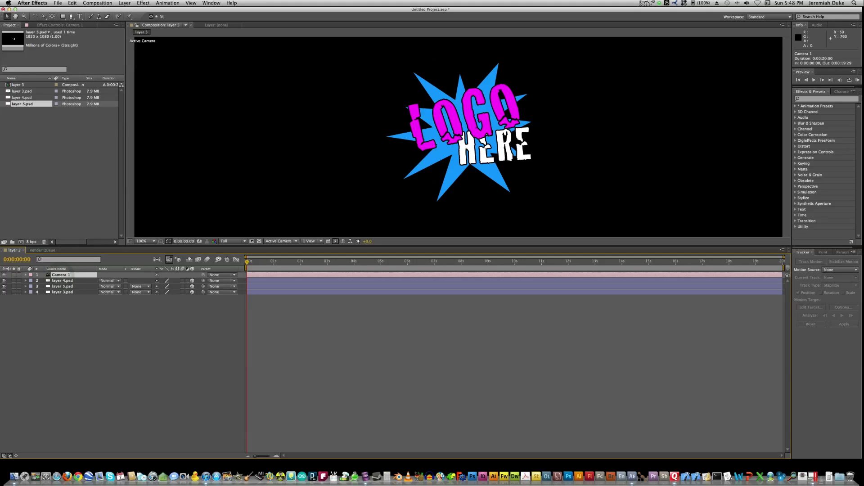
key(c)
click(43, 16)
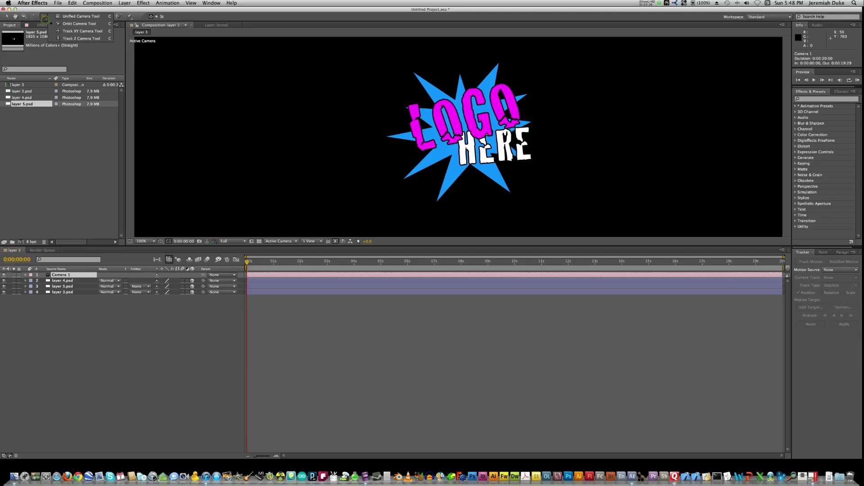
click(46, 18)
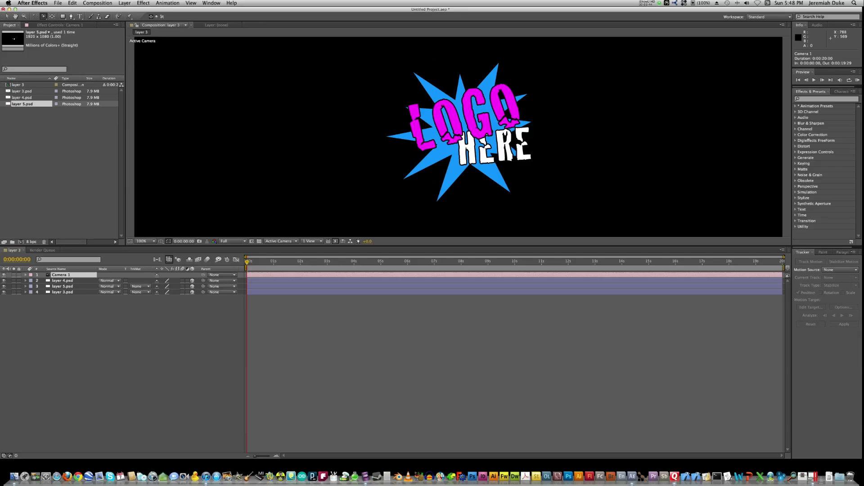
Try orbiting the camera around the logo layers, and undo the orbit moves
drag(432, 147, 402, 147)
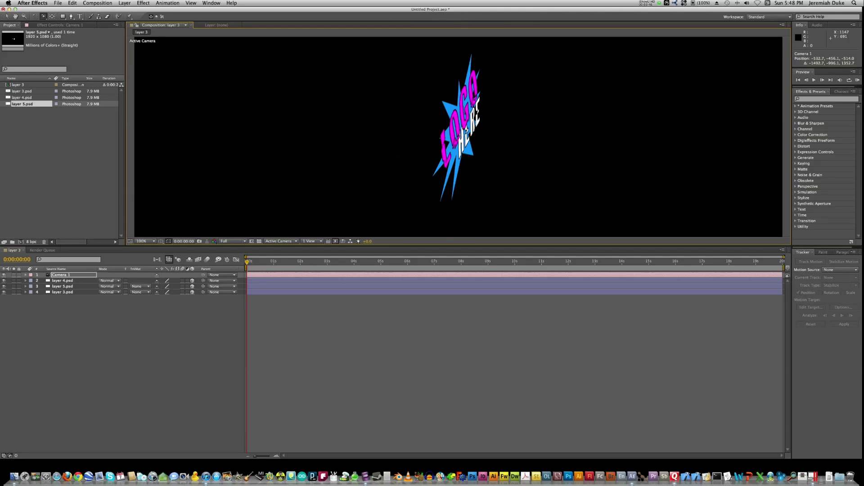
drag(521, 188, 588, 205)
drag(467, 170, 452, 172)
key(super+z)
key(super+z)
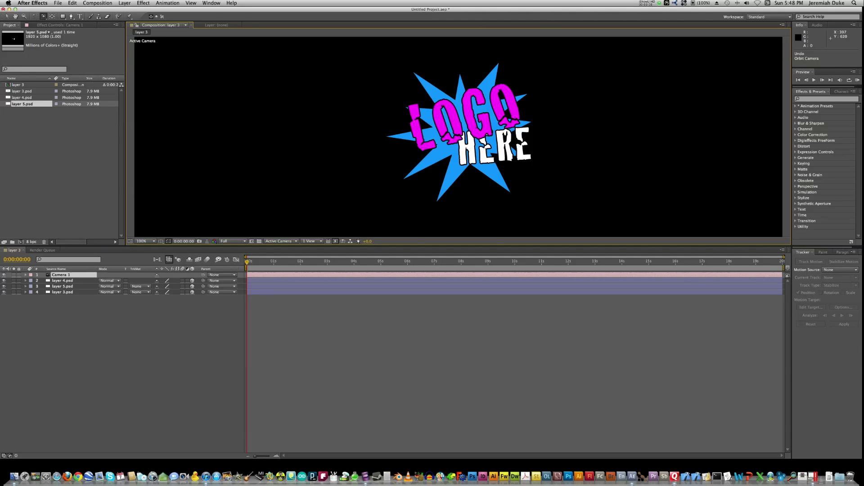
Orbit Camera 1 to an angled view of the logo, at a position of about -420, -37, -1117
scroll(269, 164, down, 3)
scroll(269, 164, up, 1)
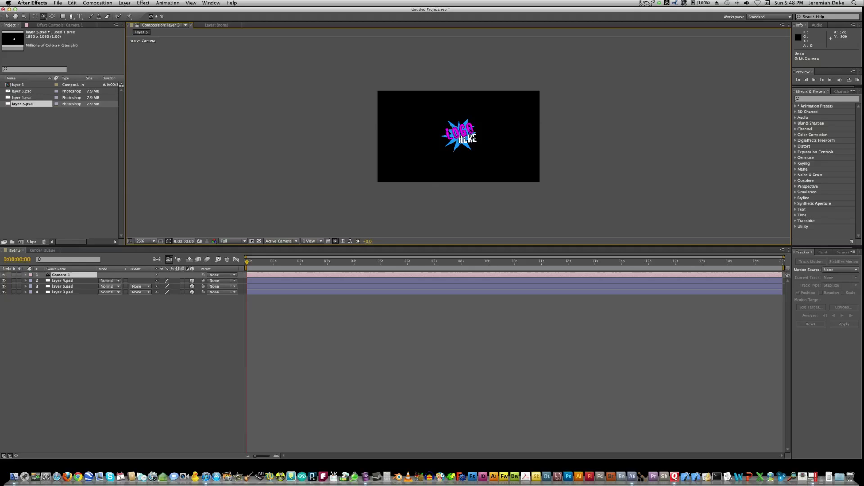
mouse_move(424, 140)
mouse_down()
mouse_move(457, 161)
mouse_move(437, 143)
mouse_up()
scroll(497, 167, up, 2)
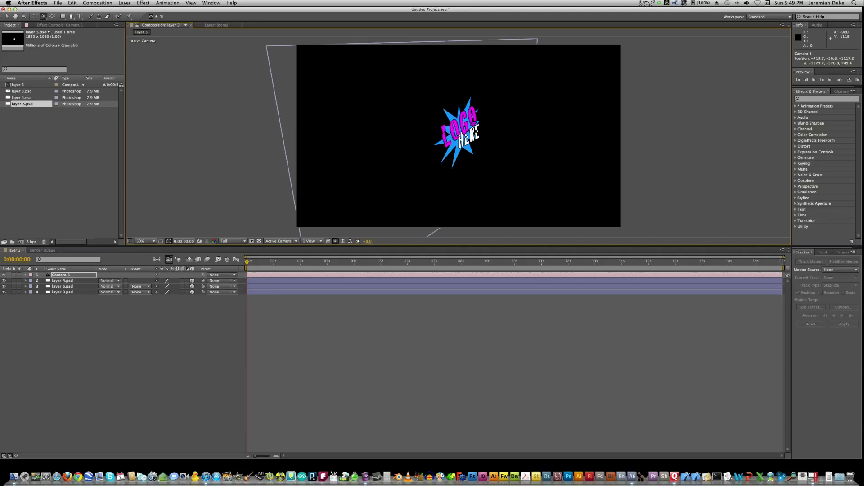
Spread the logo layers in depth, moving layer 4.psd to about Z -123 and layer 5.psd to about Z -240
click(129, 323)
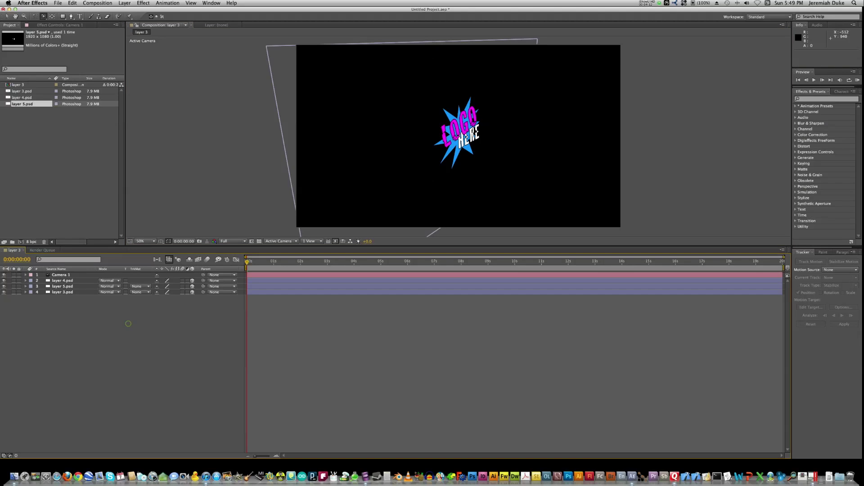
click(74, 281)
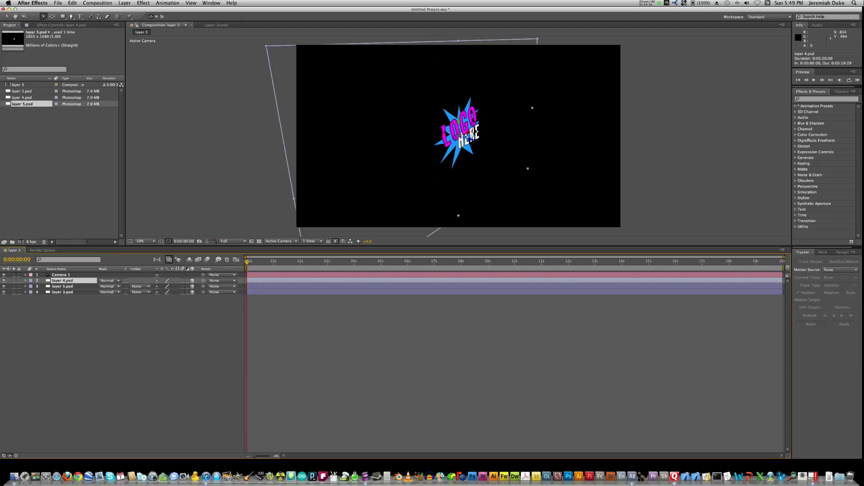
click(7, 16)
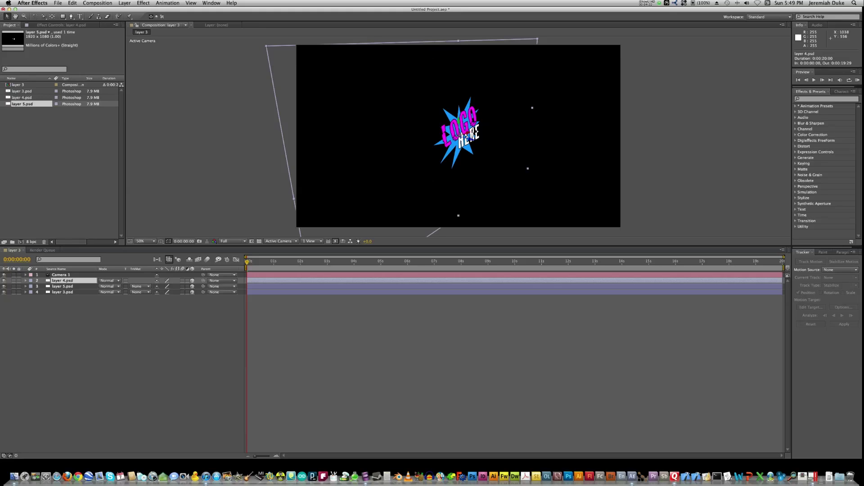
drag(468, 138, 472, 140)
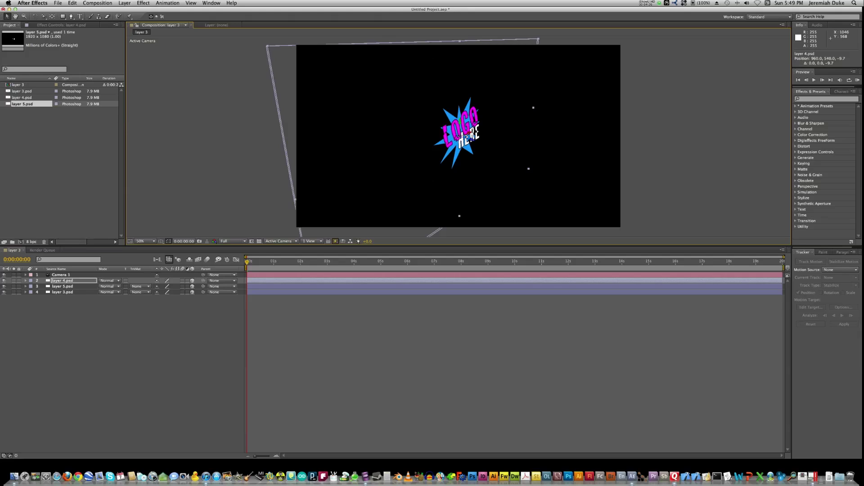
click(63, 286)
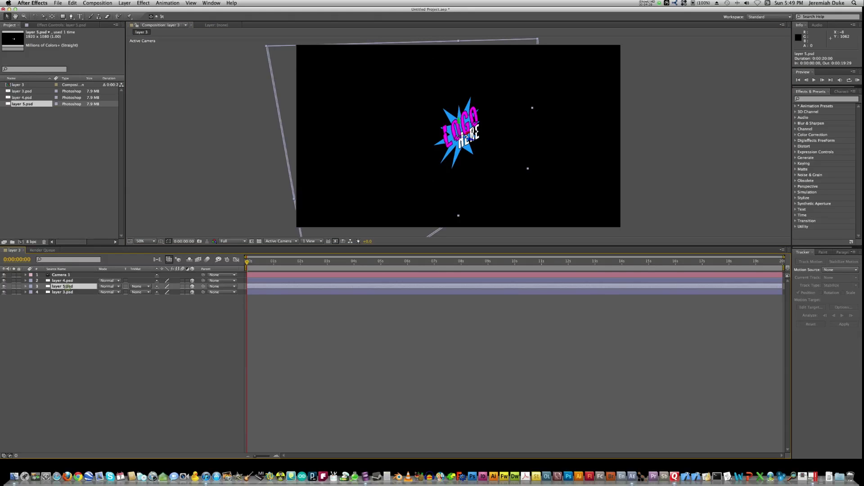
drag(472, 140, 506, 144)
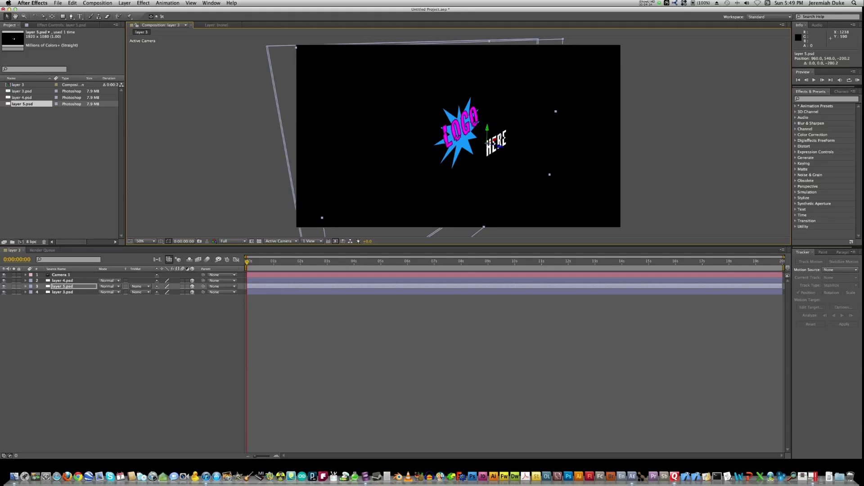
click(67, 281)
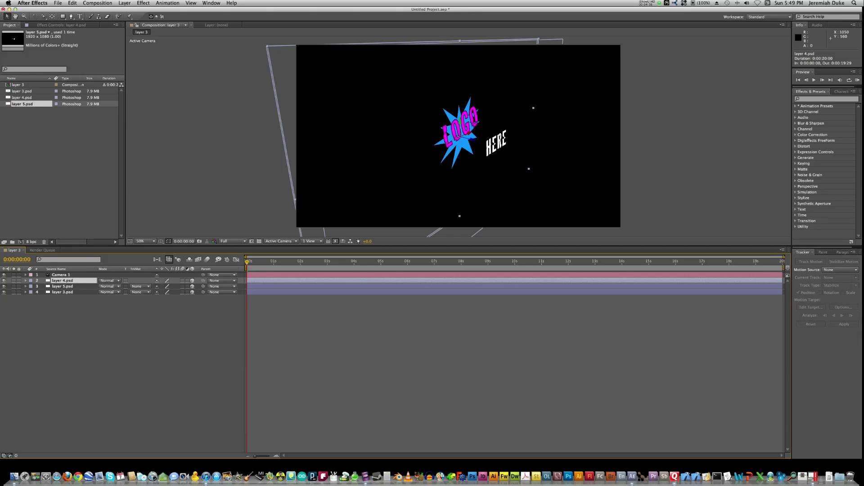
drag(474, 139, 493, 142)
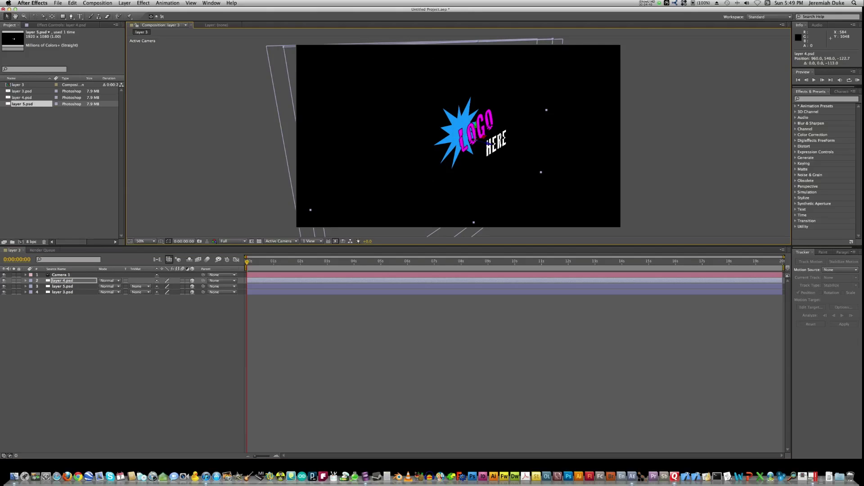
click(62, 287)
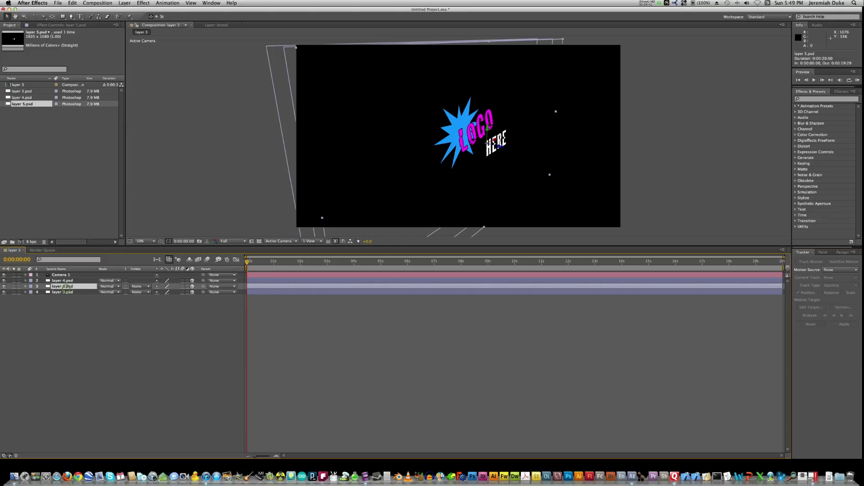
drag(498, 145, 505, 146)
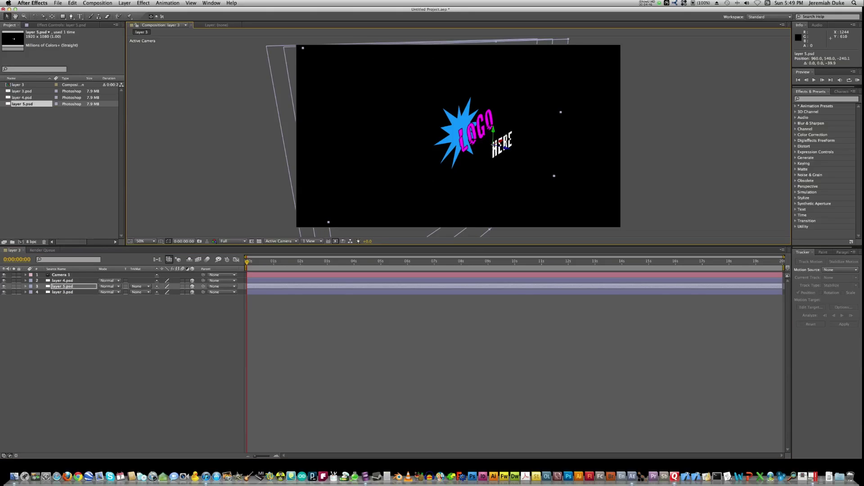
Orbit Camera 1 to a nearly frontal view of the logo, at a position of about 716, 524, -1851
click(61, 274)
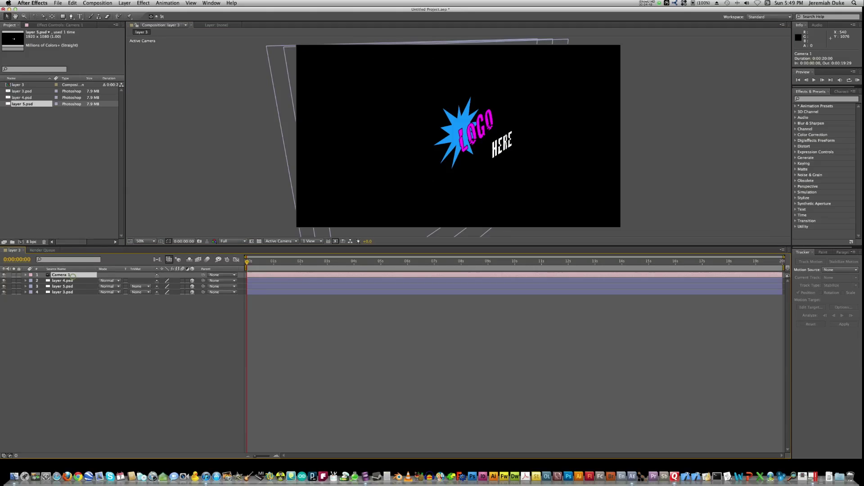
key(c)
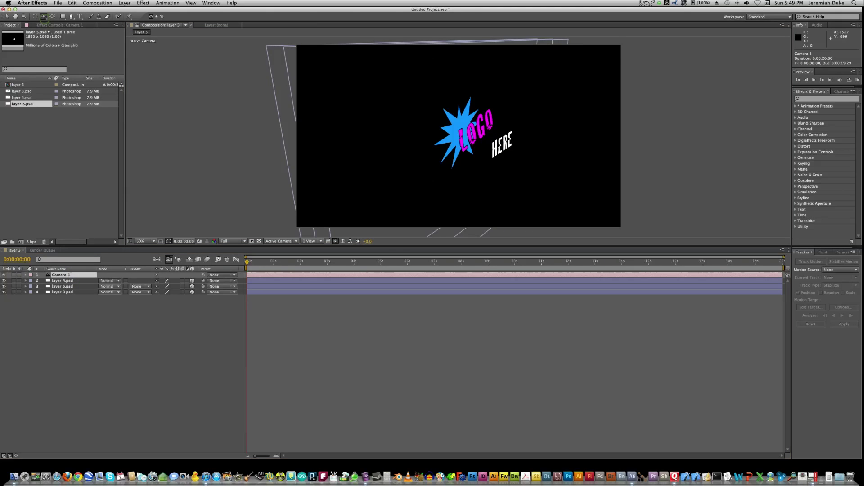
drag(540, 168, 552, 153)
drag(481, 128, 480, 142)
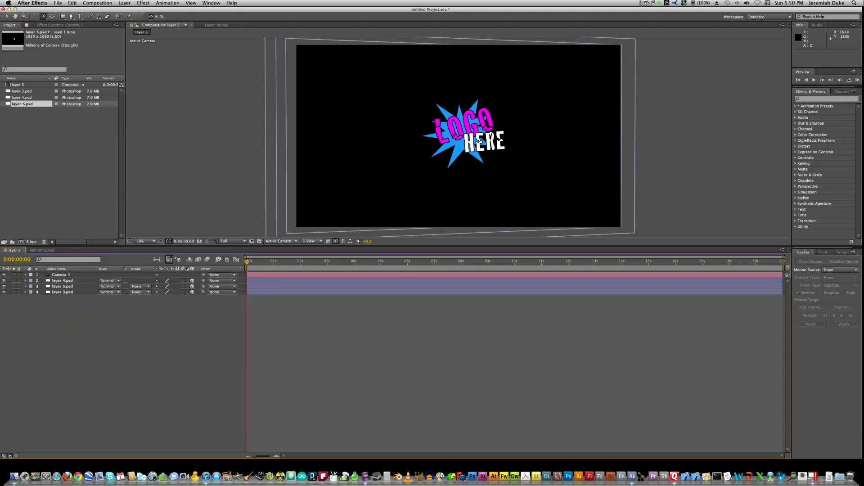
click(80, 322)
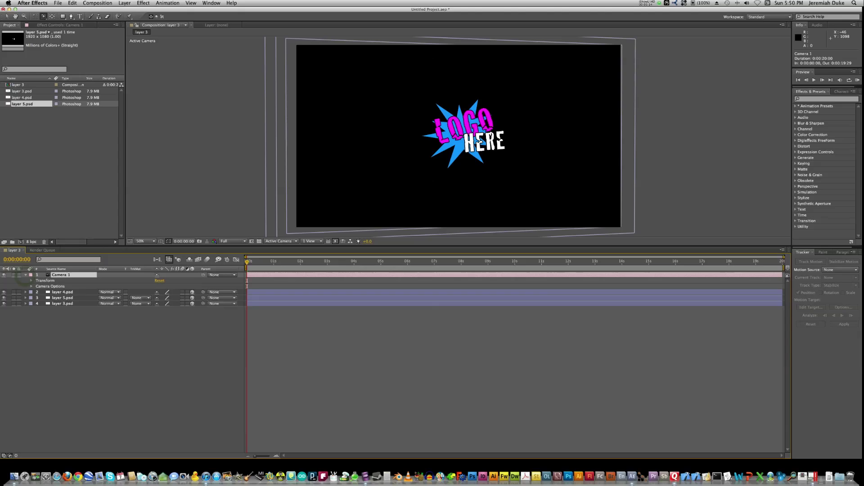
Orbit Camera 1 to a position of about 278, 377, -1730 and enable Position keyframing at 0:00:00:00
click(26, 274)
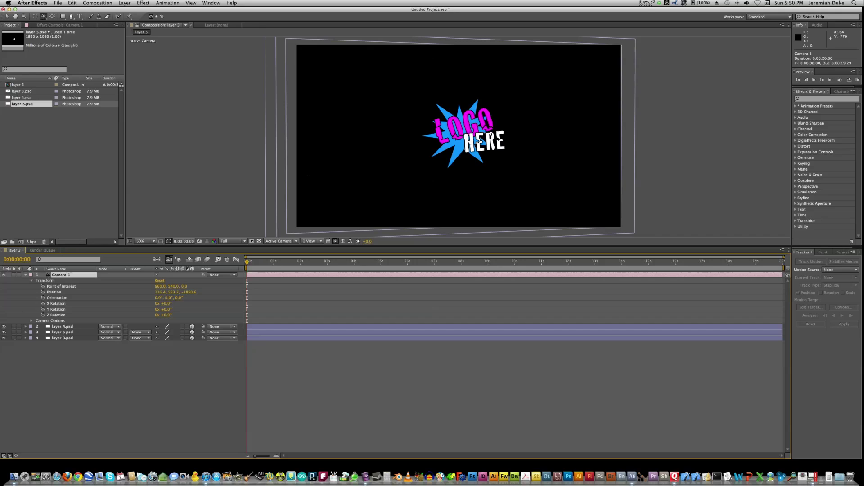
drag(308, 175, 308, 176)
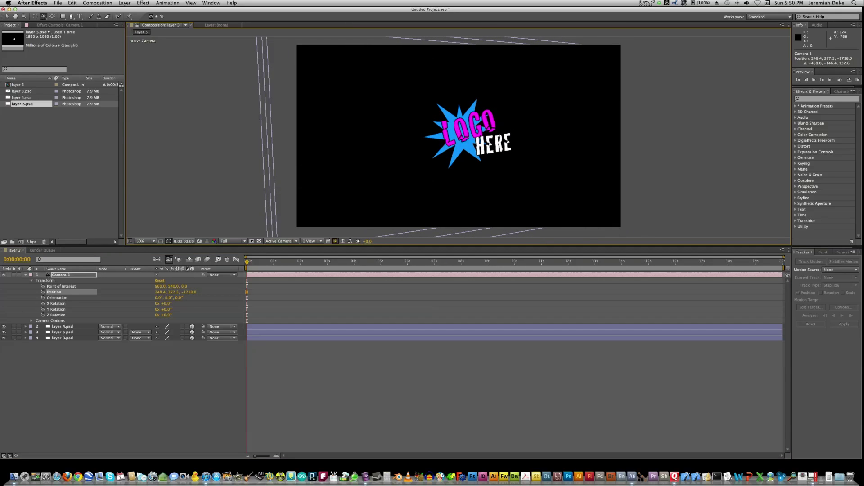
drag(501, 144, 483, 143)
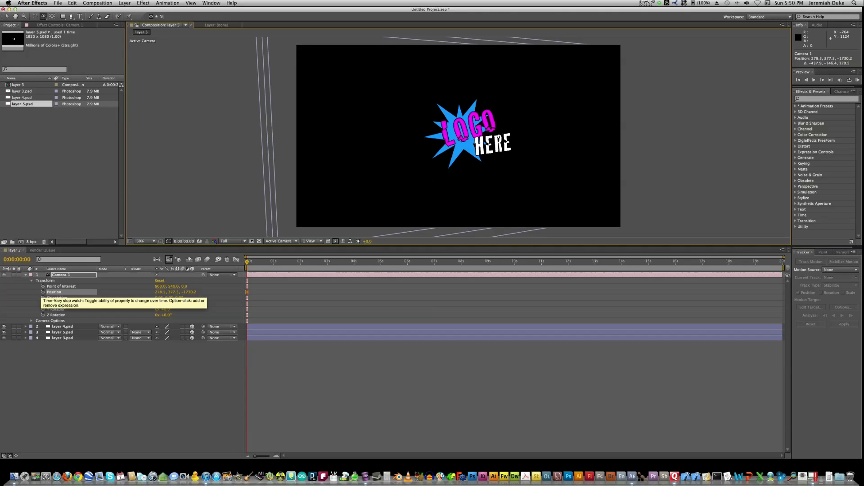
click(43, 293)
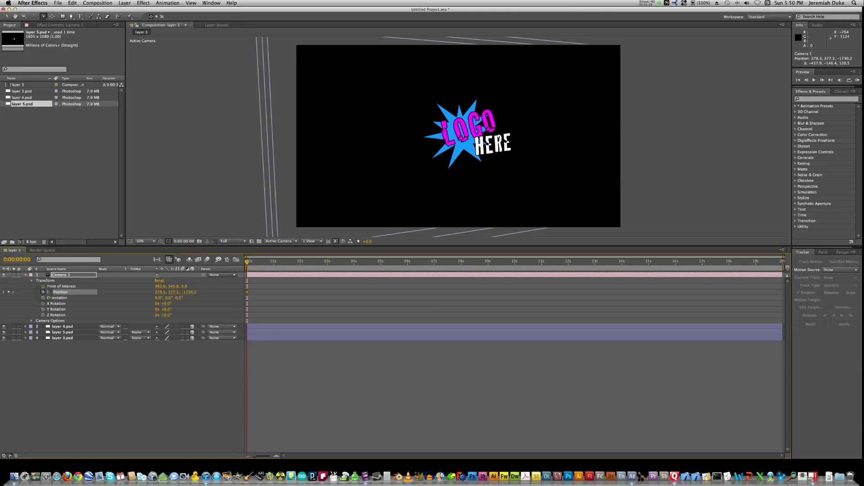
Keyframe Camera 1's Position at 0:00:19:29, orbited to the other side of the logo at about 1408, 10, -1733
drag(260, 264, 782, 263)
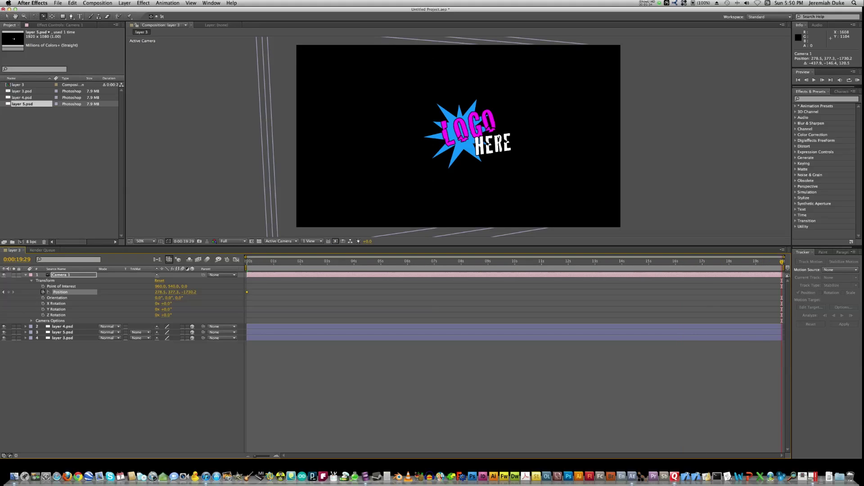
click(8, 293)
click(43, 16)
drag(422, 165, 397, 173)
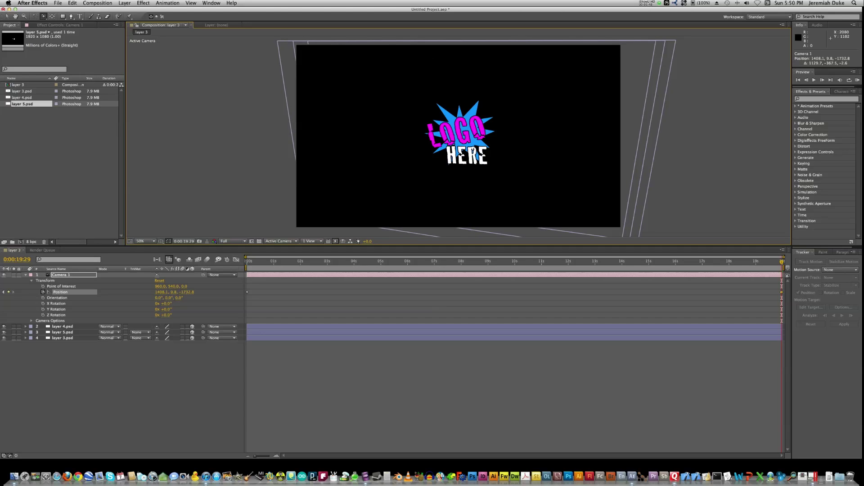
Return to the start of the timeline and apply Easy Ease to Camera 1's Position keyframes
drag(782, 262, 247, 261)
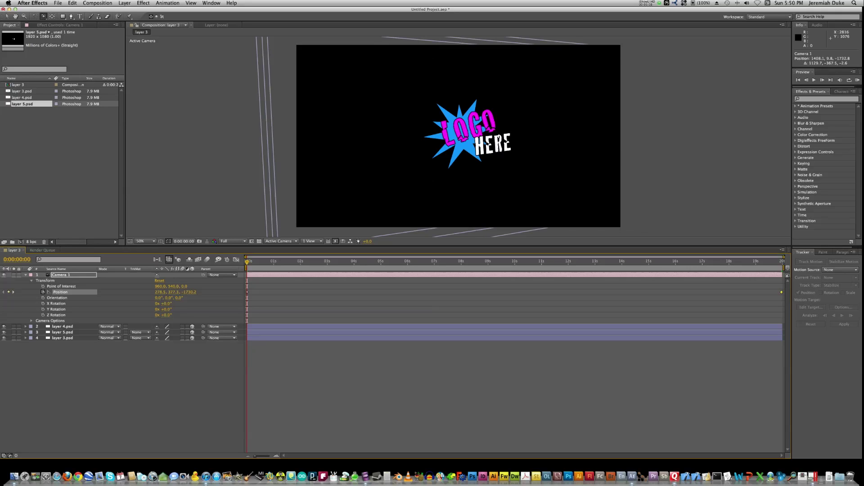
mouse_move(247, 262)
mouse_down()
mouse_move(782, 262)
mouse_move(246, 262)
mouse_up()
click(247, 292)
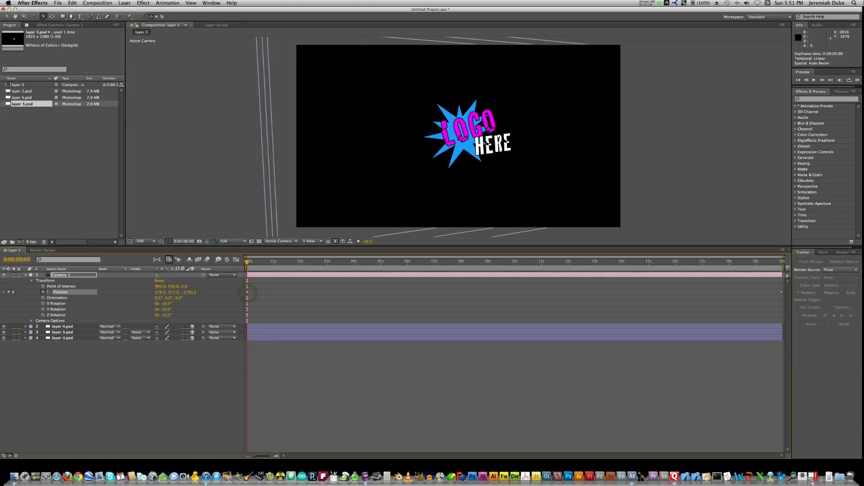
click(782, 292)
right_click(782, 292)
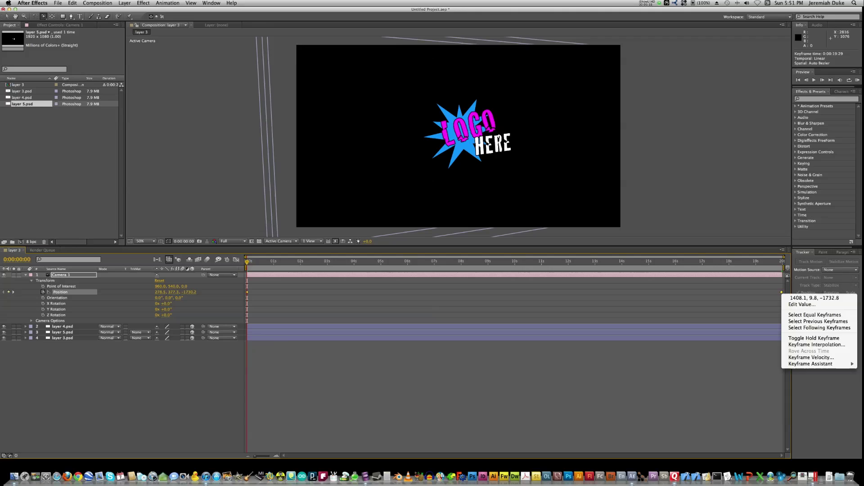
mouse_move(810, 364)
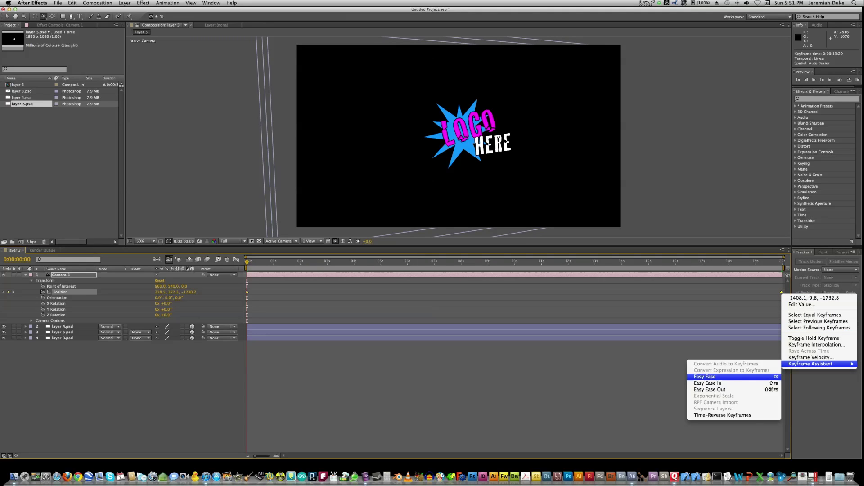
click(705, 378)
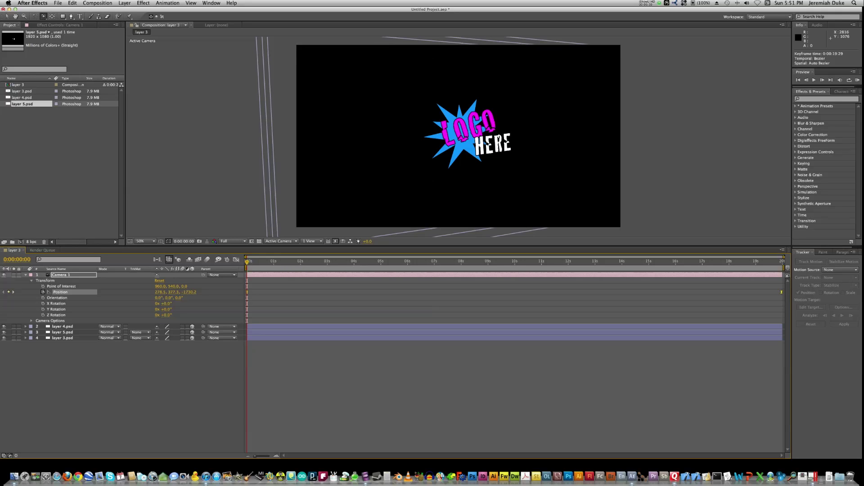
Scrub and play back the camera animation from the start of the timeline to check the motion
drag(246, 262, 779, 261)
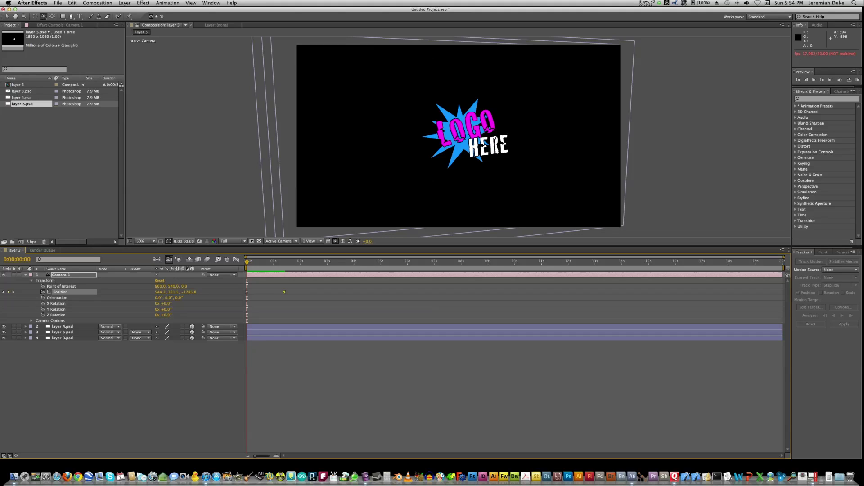
key(space)
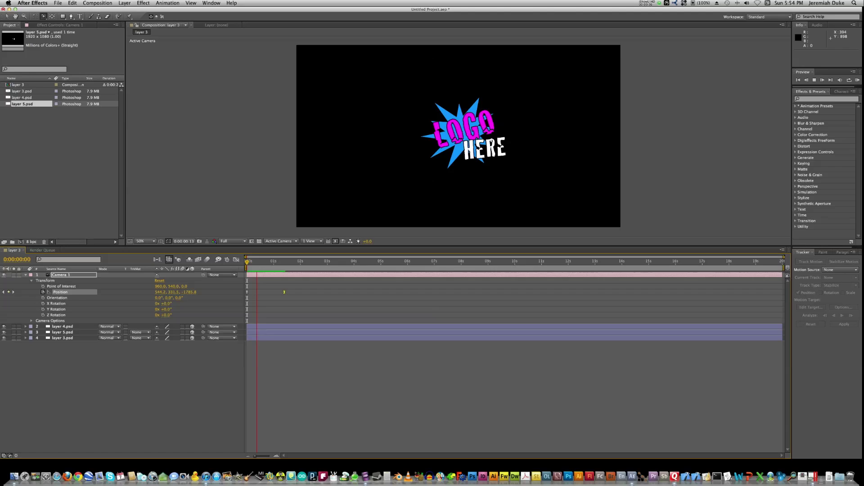
key(space)
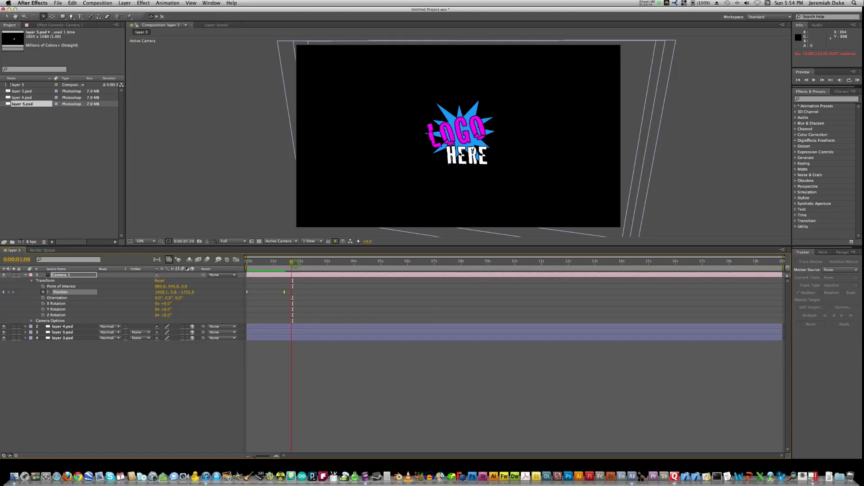
key(Home)
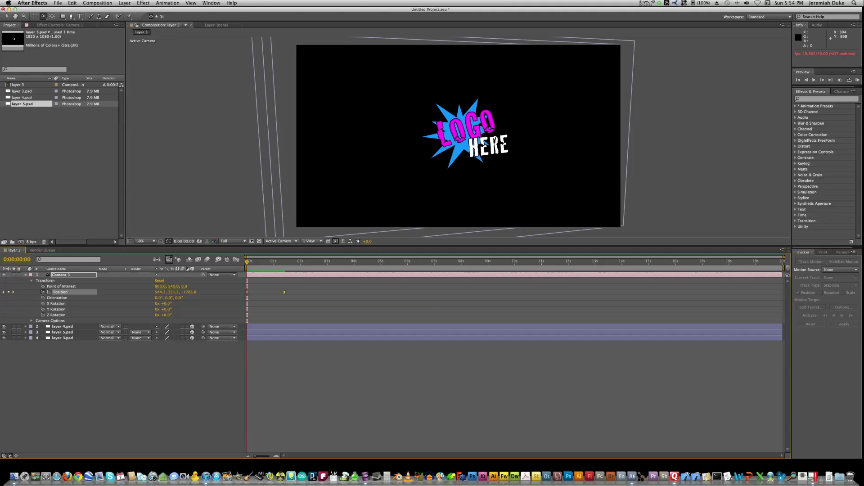
key(space)
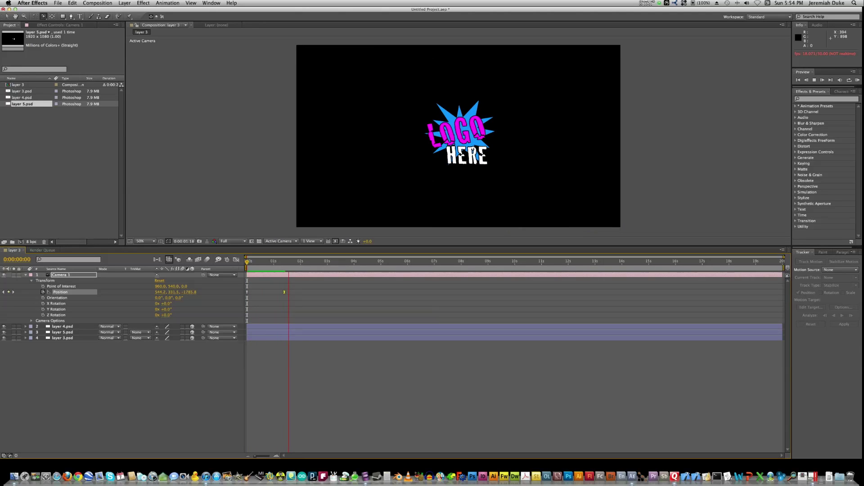
key(space)
drag(296, 261, 246, 261)
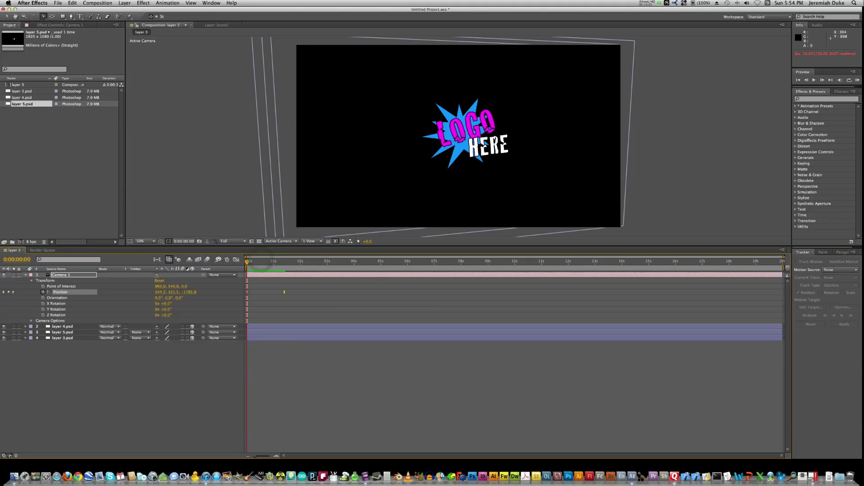